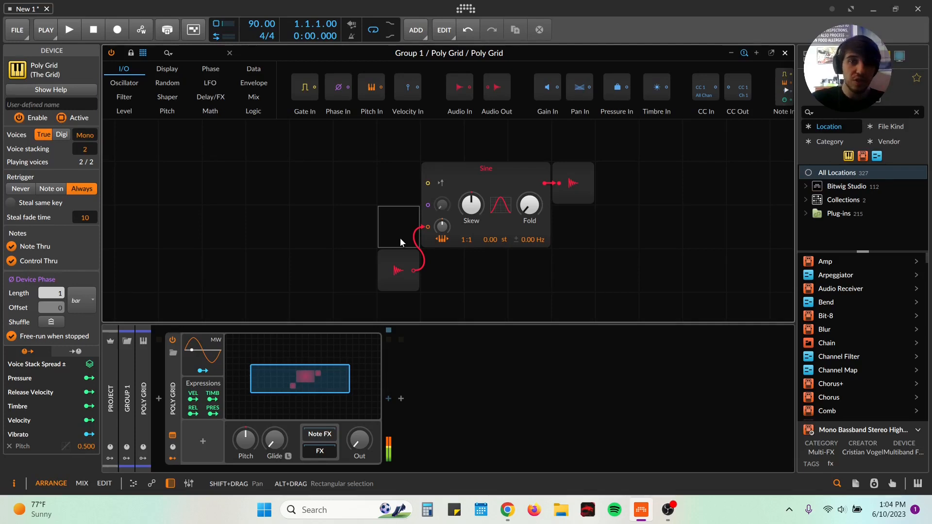
Step: Raise the Poly Grid's output level and add a Sawtooth oscillator wired into the Sine's phase input
left_click(396, 271)
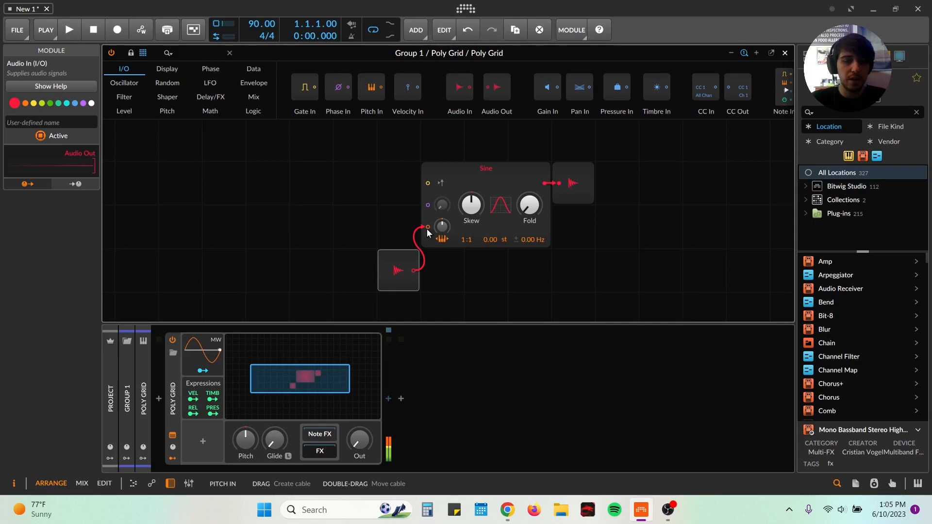
left_click_drag(368, 442, 369, 431)
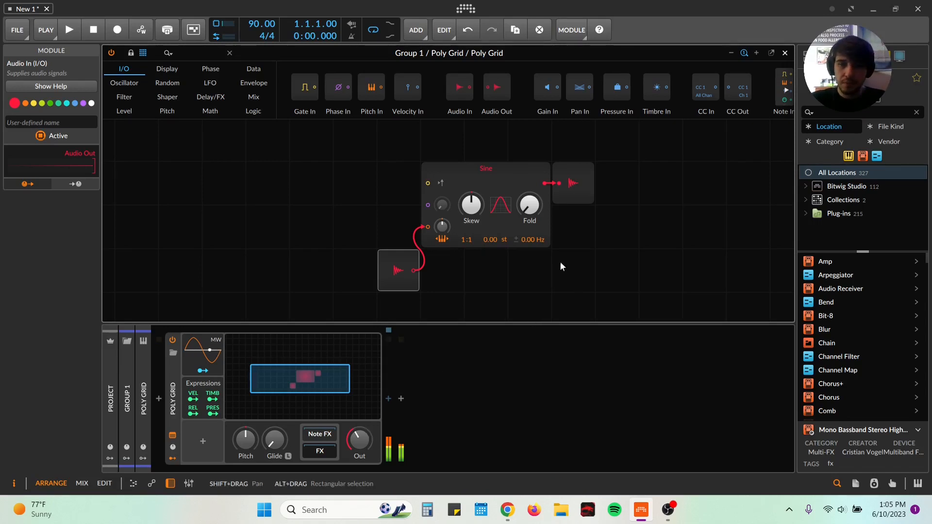
left_click(175, 53)
type("saw")
left_click_drag(138, 90, 361, 214)
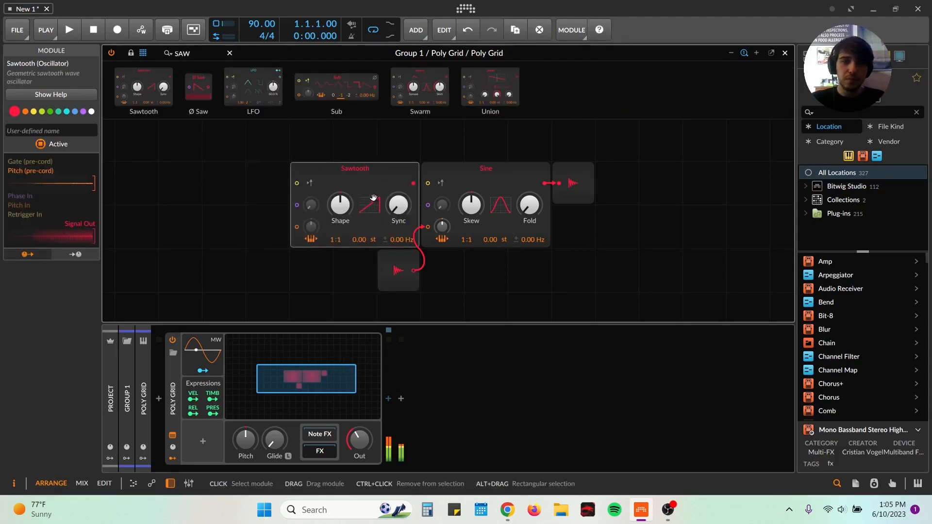
left_click_drag(413, 183, 428, 205)
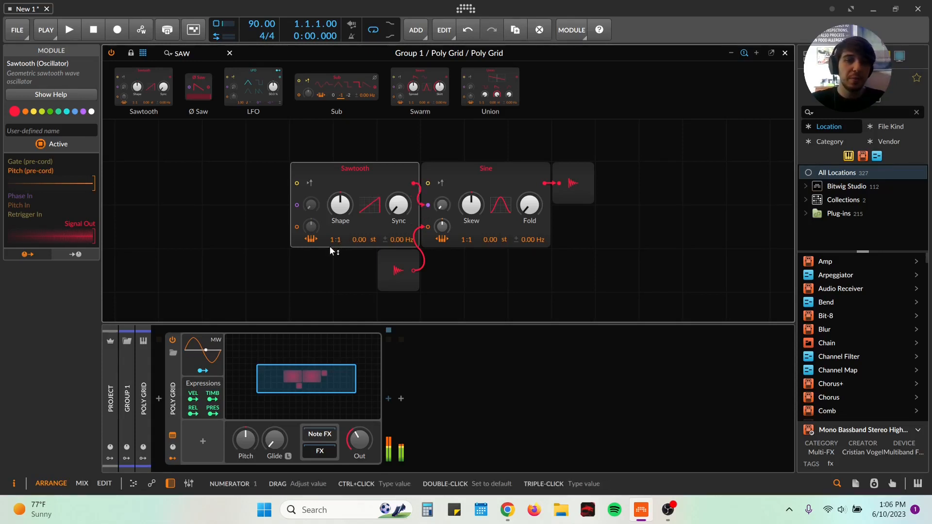
Step: Try the Sawtooth at a 2:1 ratio while adjusting the Sine's phase modulation amount
left_click_drag(333, 242, 332, 245)
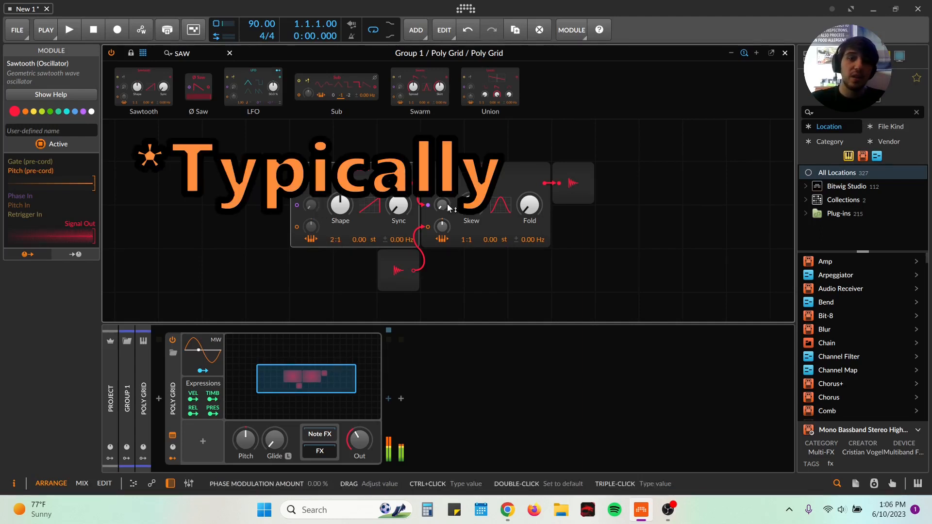
mouse_move(442, 205)
left_mouse_down()
mouse_move(449, 208)
mouse_move(449, 178)
mouse_move(449, 217)
left_mouse_up()
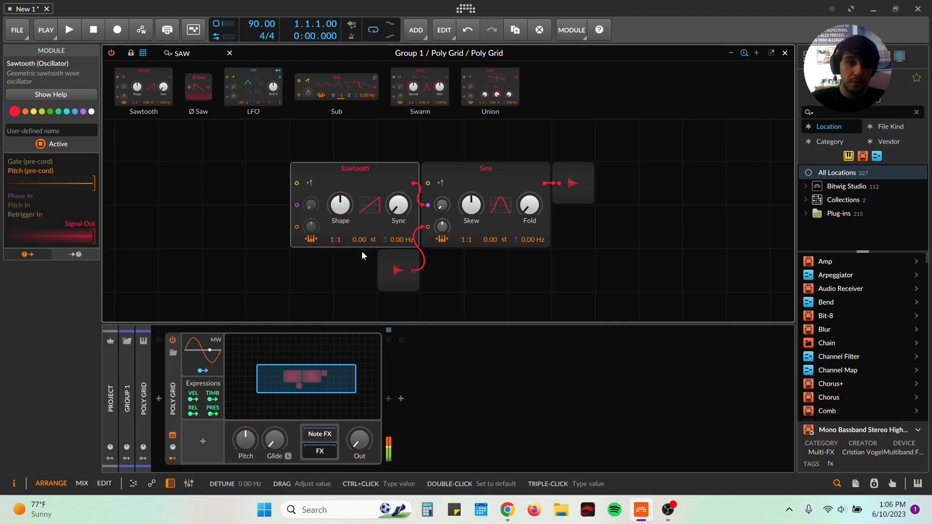
Step: Set the Sawtooth's ratio to 1:2, then raise the output level and the Sine's phase modulation amount to hear it
left_click_drag(332, 242, 339, 241)
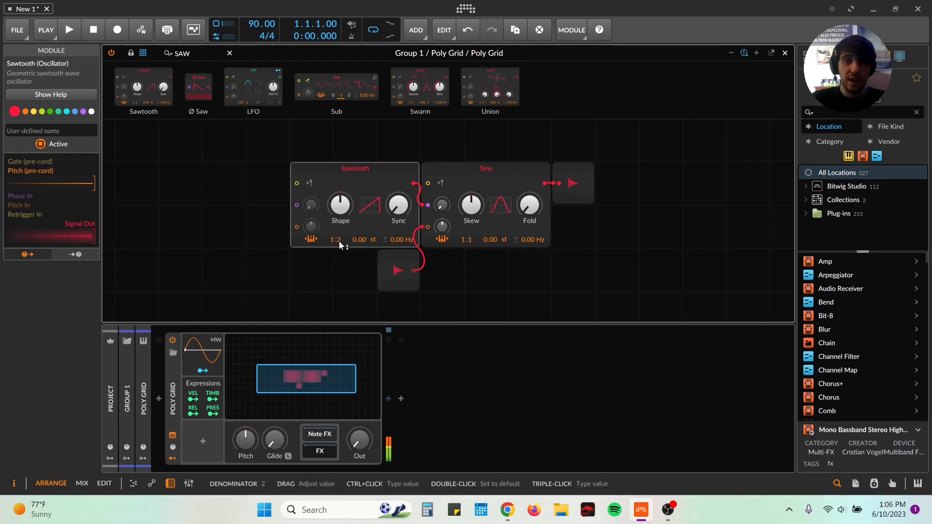
left_click_drag(359, 440, 359, 438)
left_click_drag(442, 205, 423, 211)
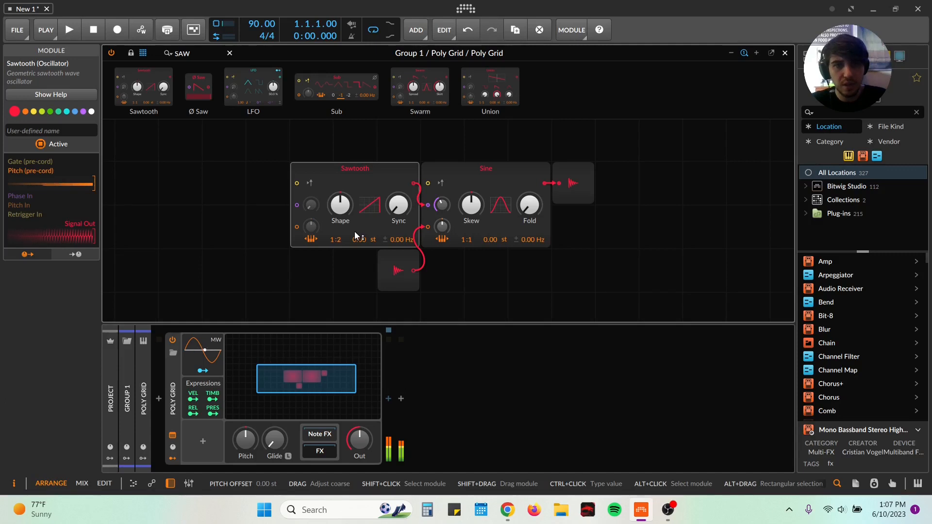
Step: Turn the Sine's phase modulation amount fully down and return the Sawtooth's ratio to 1:2
mouse_move(442, 204)
left_mouse_down()
mouse_move(441, 225)
mouse_move(443, 205)
left_mouse_up()
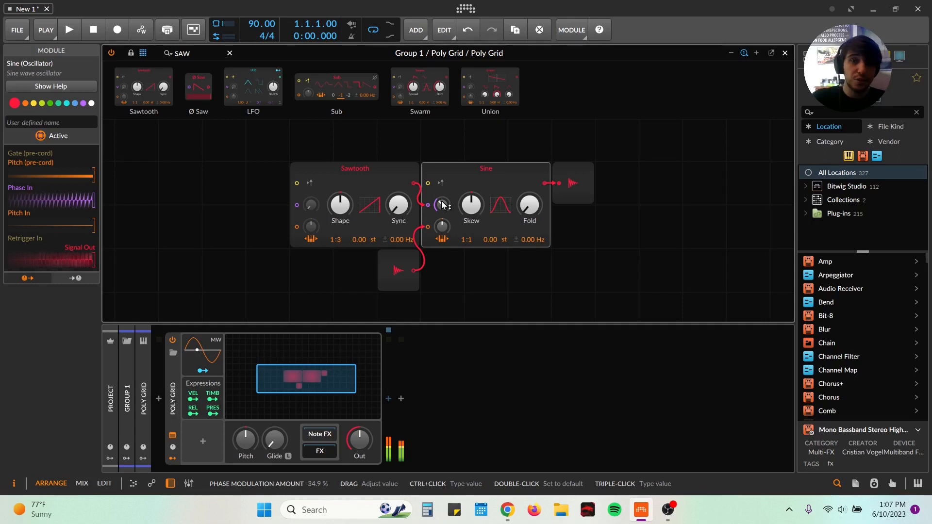
mouse_move(443, 205)
left_mouse_down()
mouse_move(443, 226)
mouse_move(443, 197)
mouse_move(443, 205)
left_mouse_up()
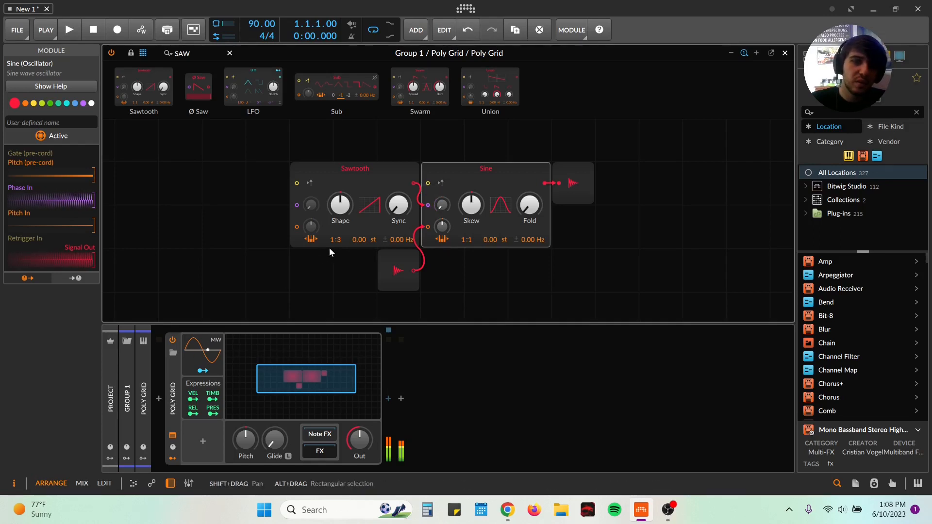
left_click_drag(342, 240, 343, 247)
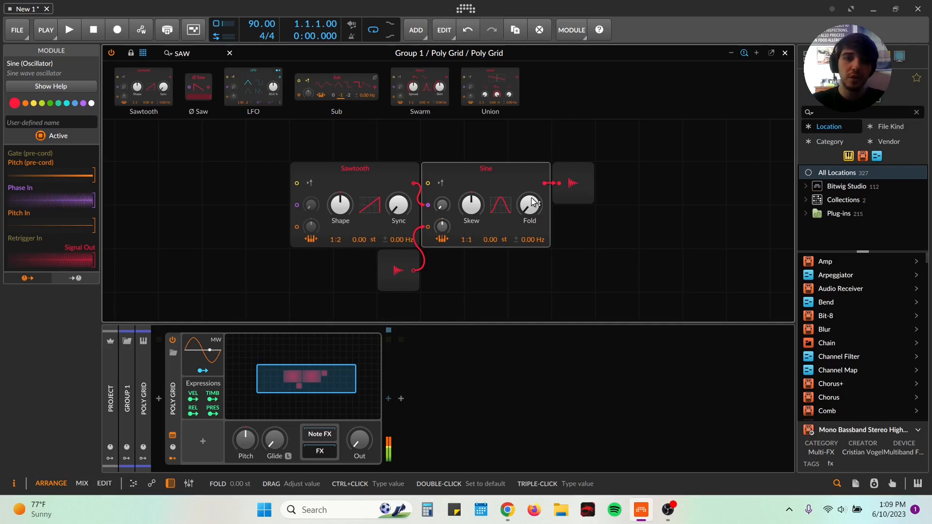
Step: Duplicate the Sawtooth and Sine pair, cables included, below the original pair
left_click_drag(243, 168, 507, 171)
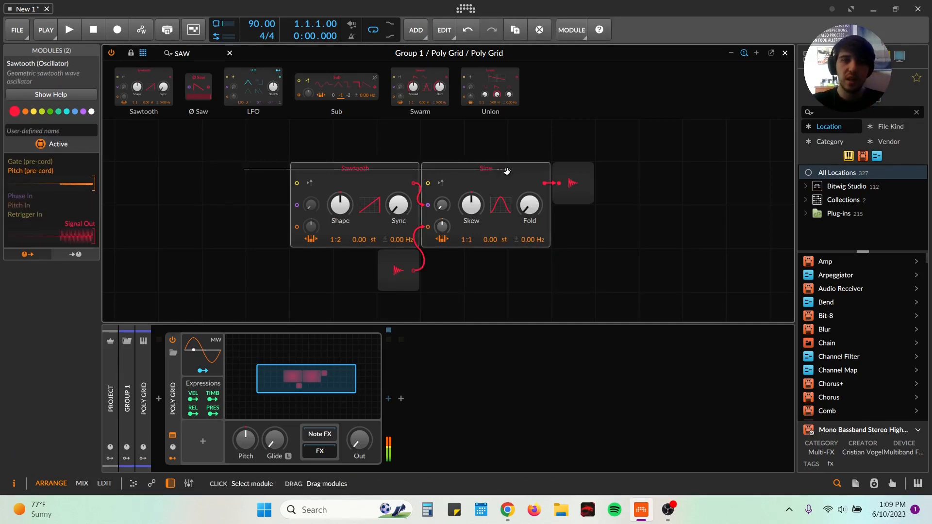
key("ctrl+d")
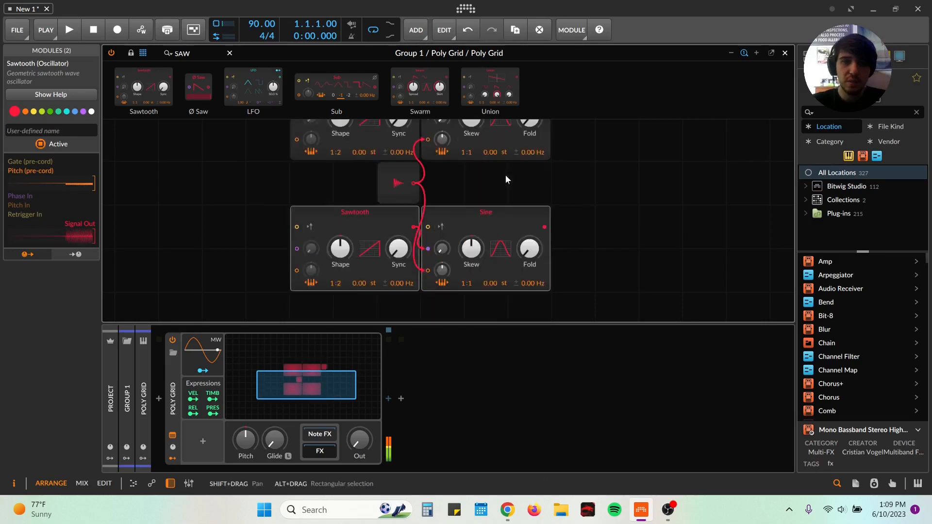
scroll(566, 178, "up", 3)
Step: Move the Audio Out module away from the Sine and insert a Mixer module between them
left_click_drag(646, 183, 435, 190)
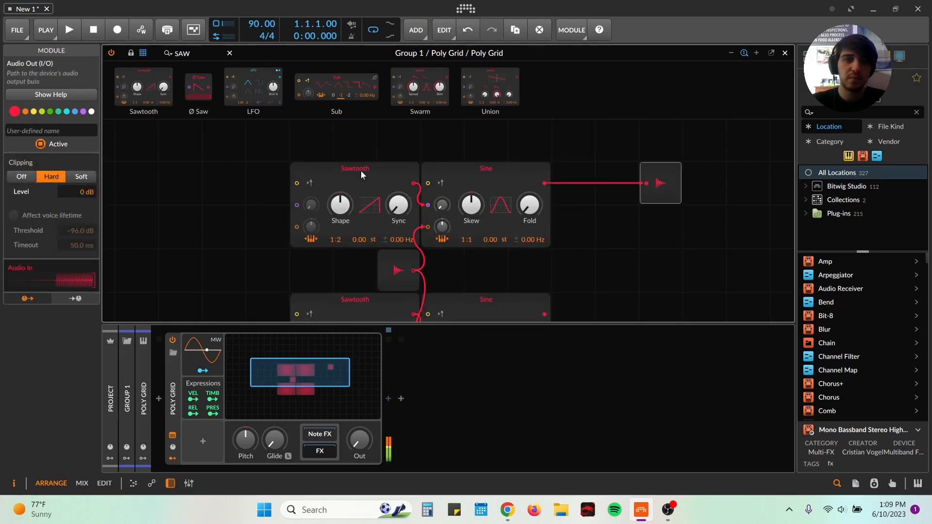
key("BackSpace")
key("BackSpace")
key("BackSpace")
type("MIXER")
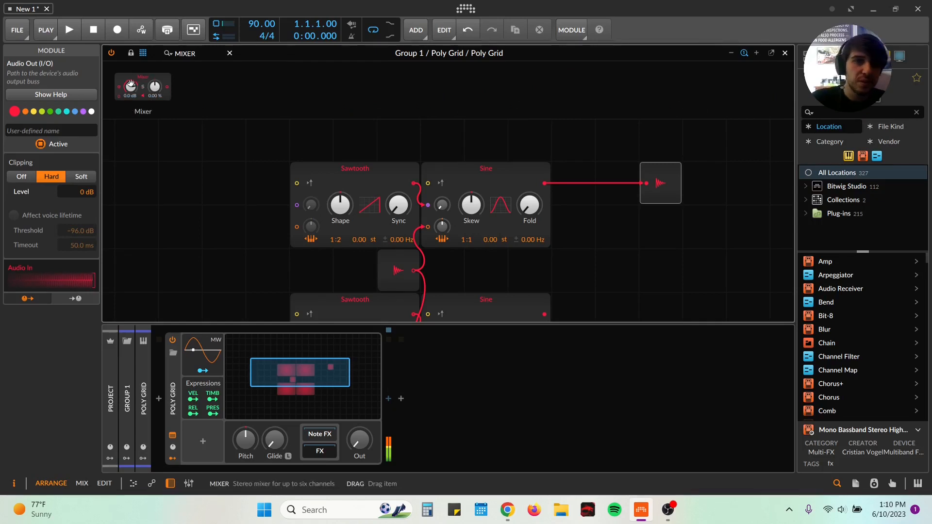
left_click_drag(127, 87, 581, 186)
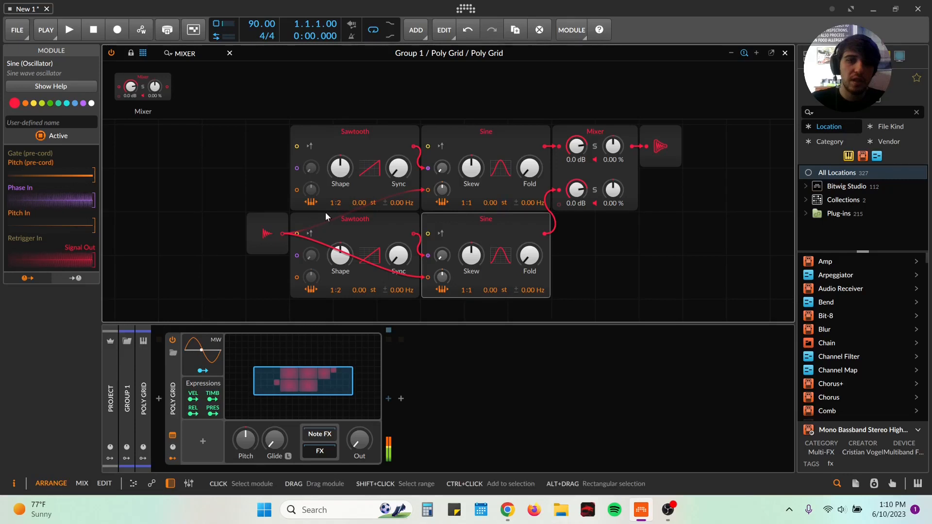
Step: Set the lower Sawtooth's ratio to 1:4, then raise the output level and solo mixer channel 2
left_click_drag(341, 289, 342, 290)
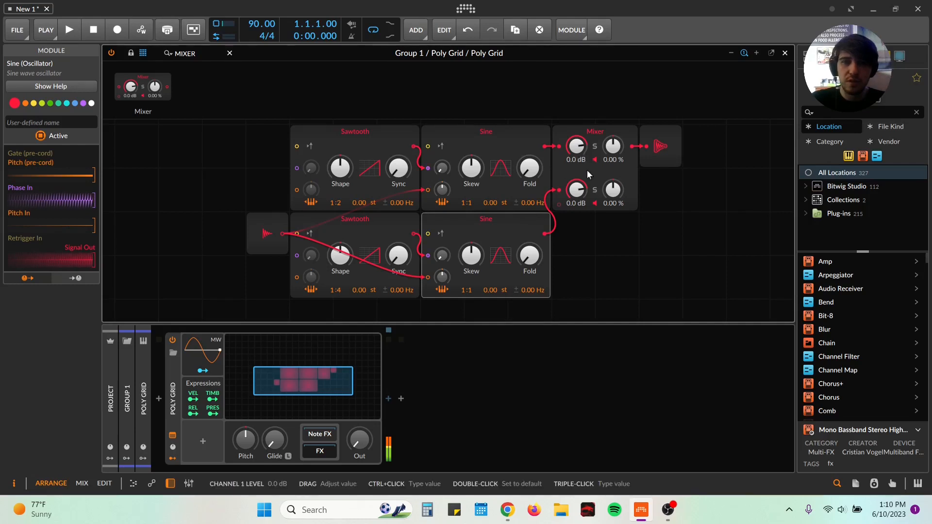
left_click_drag(359, 440, 359, 428)
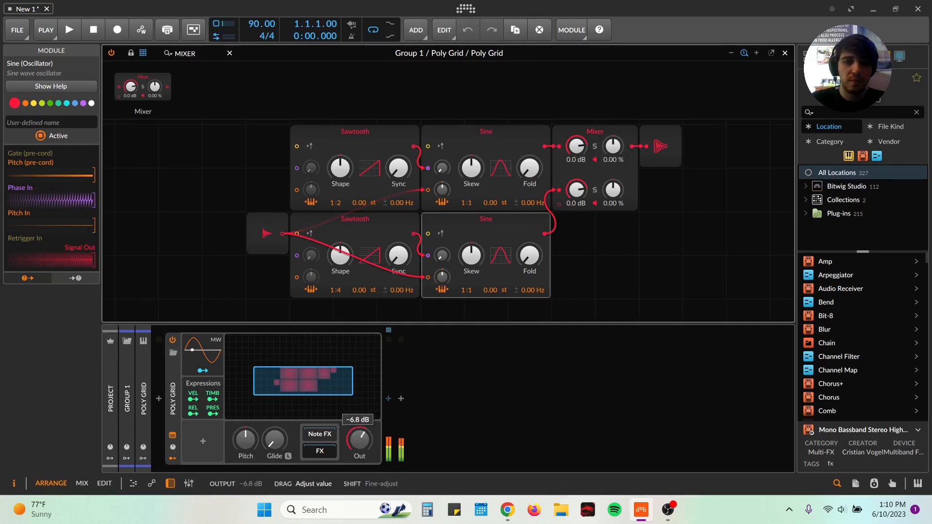
left_click(596, 190)
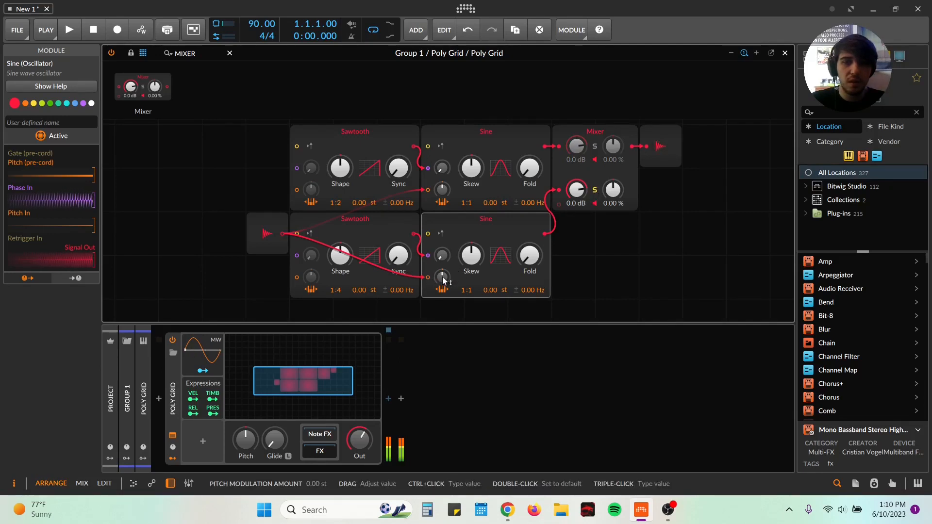
Step: Tune the lower Sine to a 2:1 ratio and the lower Sawtooth to 2:4, adding slight phase modulation to that Sine
left_click_drag(464, 291, 464, 291)
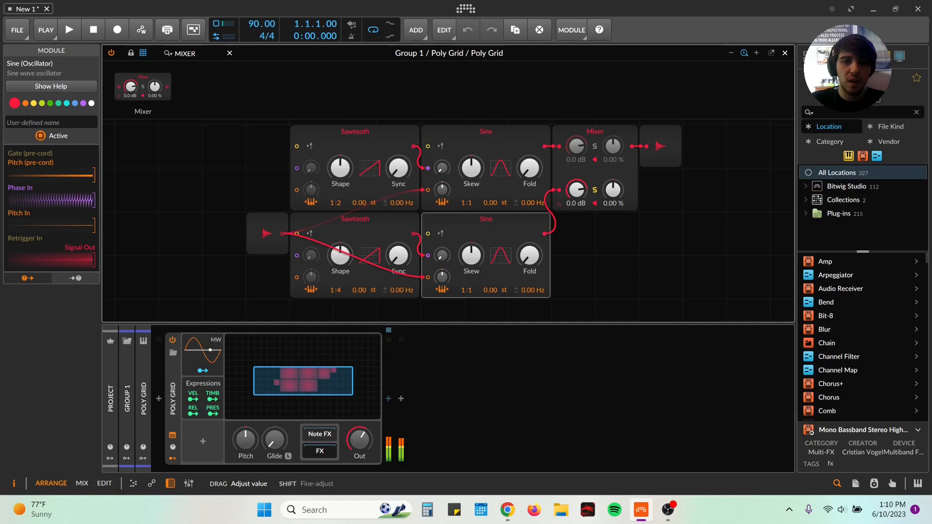
left_click_drag(464, 291, 464, 292)
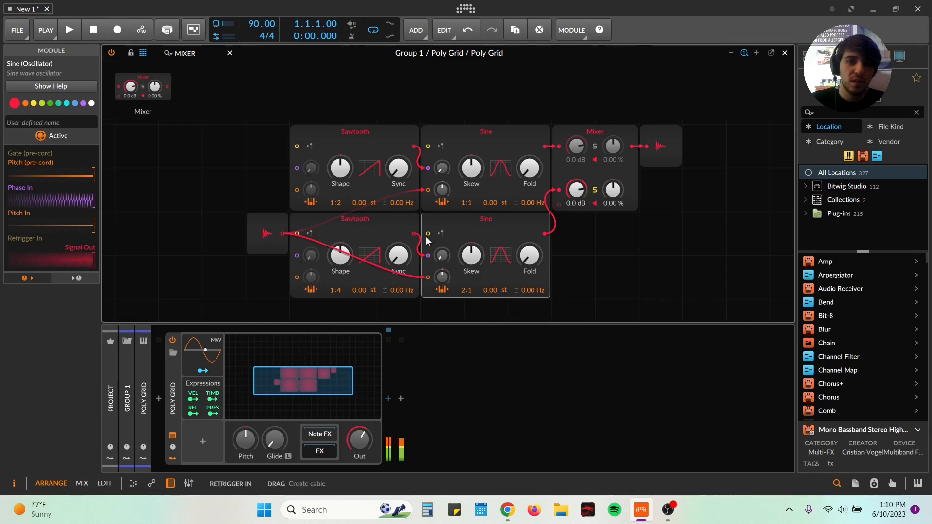
left_click_drag(442, 256, 441, 254)
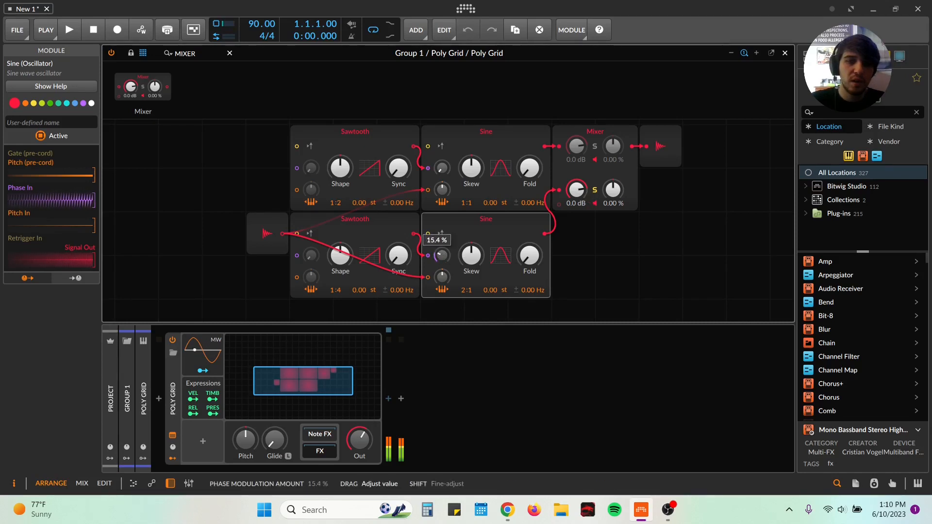
left_click_drag(442, 255, 442, 255)
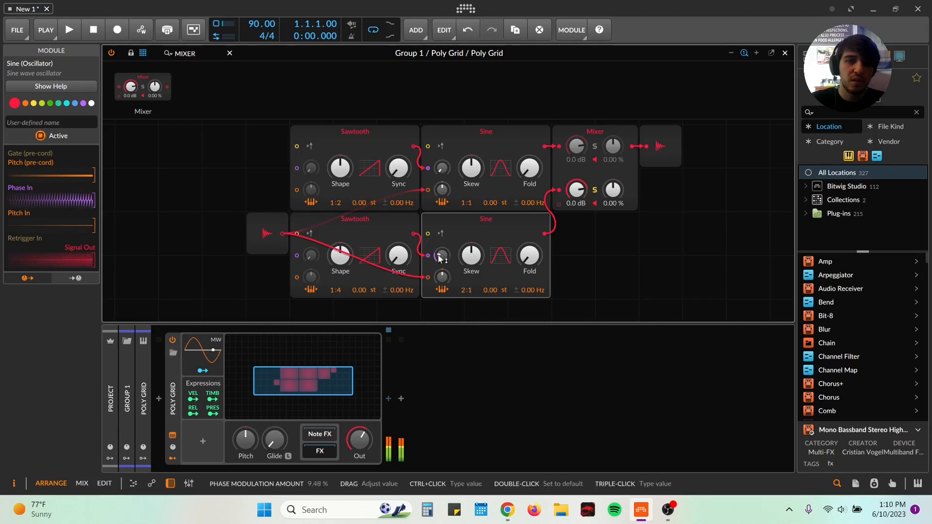
left_click_drag(338, 292, 338, 291)
left_click_drag(441, 255, 441, 256)
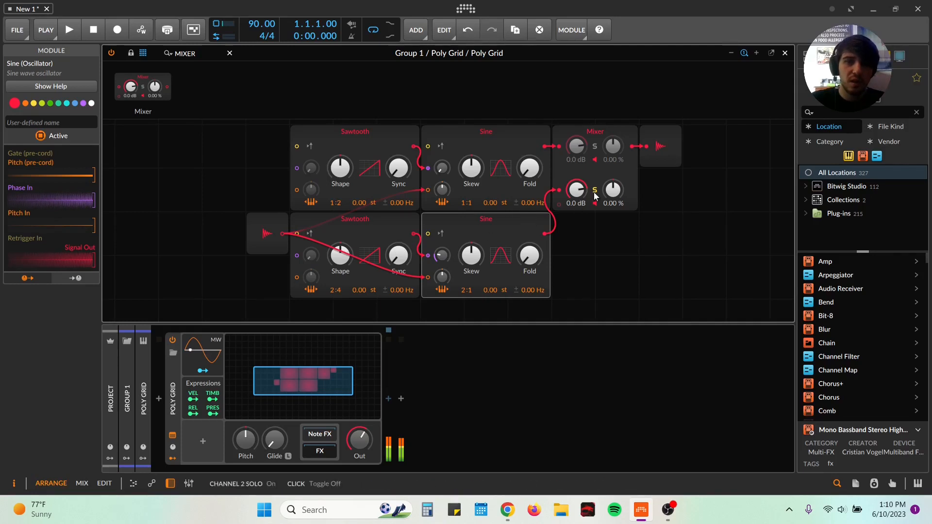
Step: Switch mixer channels 1 and 2 off and on in turn to compare the two layers
left_click(597, 154)
left_click(597, 159)
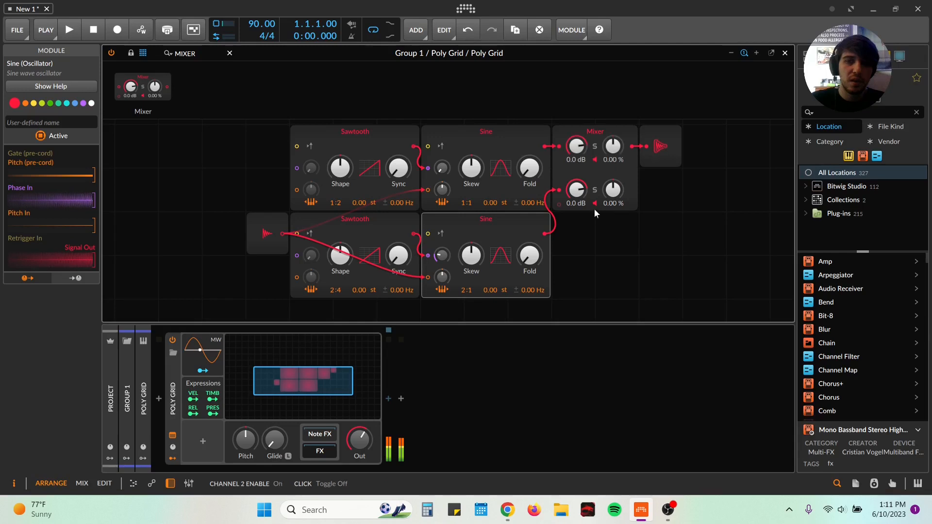
left_click(596, 204)
left_click(595, 205)
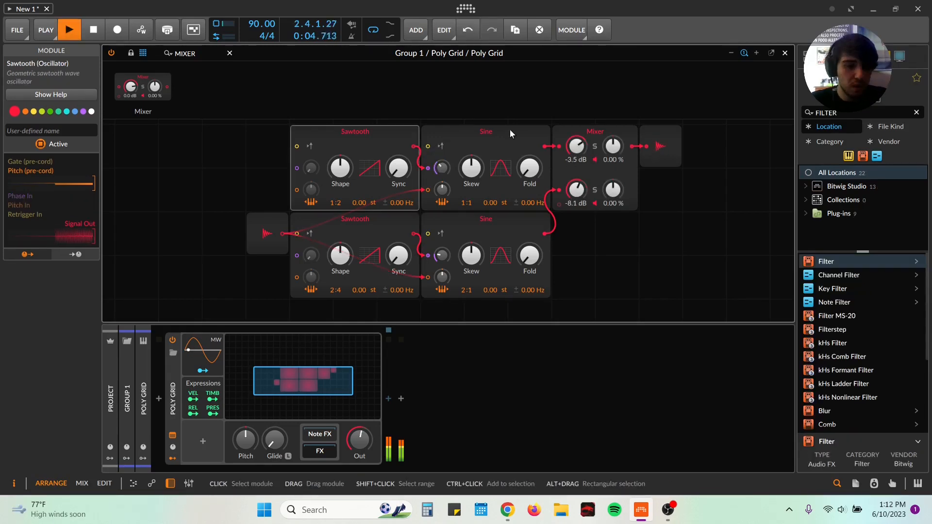
Step: Duplicate the upper Sawtooth and Sine pair, cable the new Sine to mixer channel 3, and set its Sawtooth's ratio to 1:3
left_click(510, 130, "ctrl")
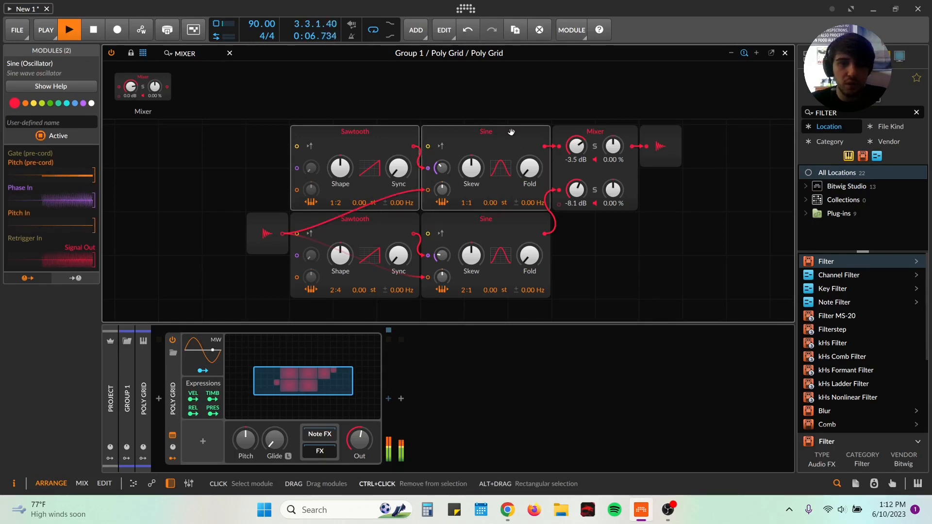
key("ctrl+d")
scroll(493, 189, "down", 2)
left_click_drag(545, 277, 559, 161)
scroll(556, 201, "down", 2)
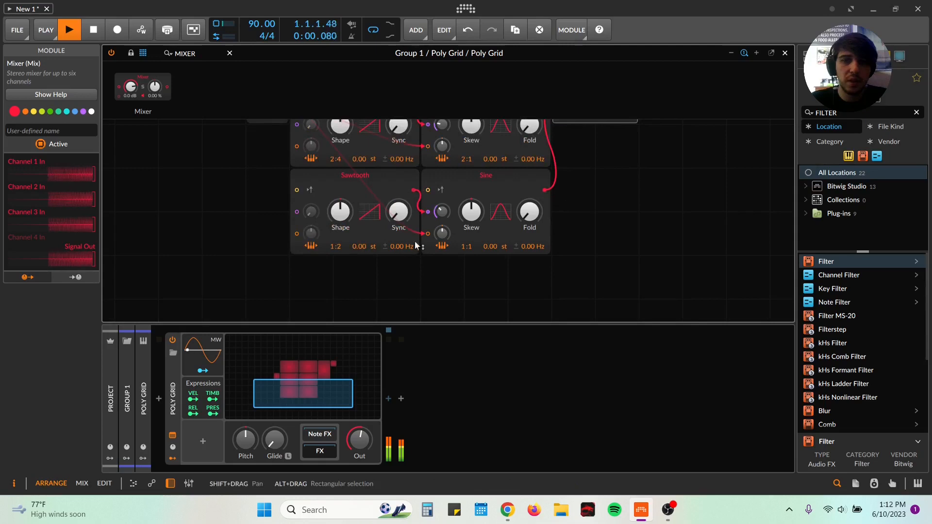
left_click_drag(342, 246, 342, 241)
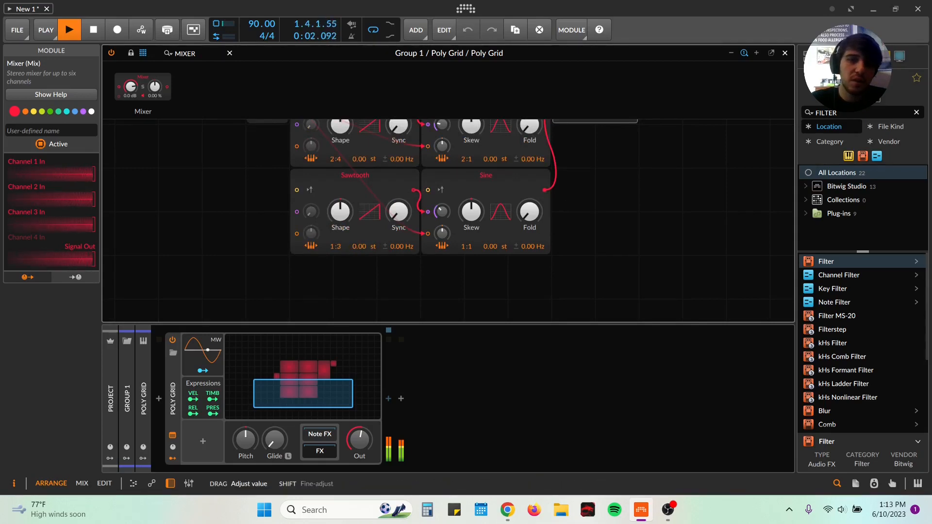
Step: Try mixer channel 3 at -5.1 dB and listen to it soloed
scroll(351, 247, "up", 3)
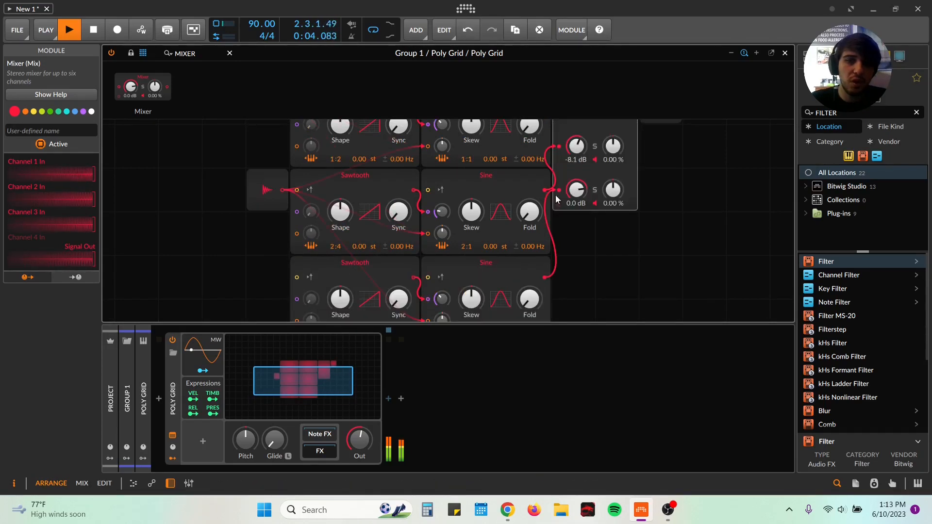
left_click_drag(576, 235, 576, 245)
scroll(593, 237, "down", 1)
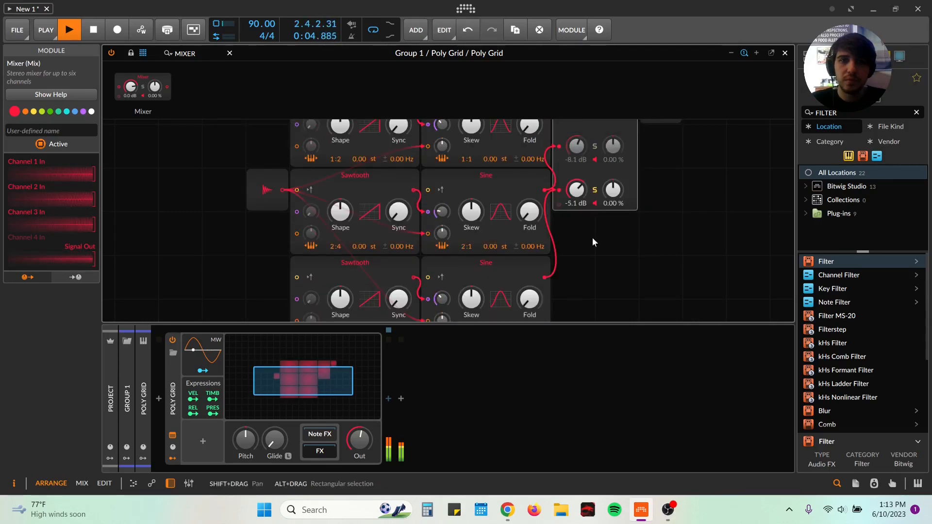
scroll(593, 241, "up", 1)
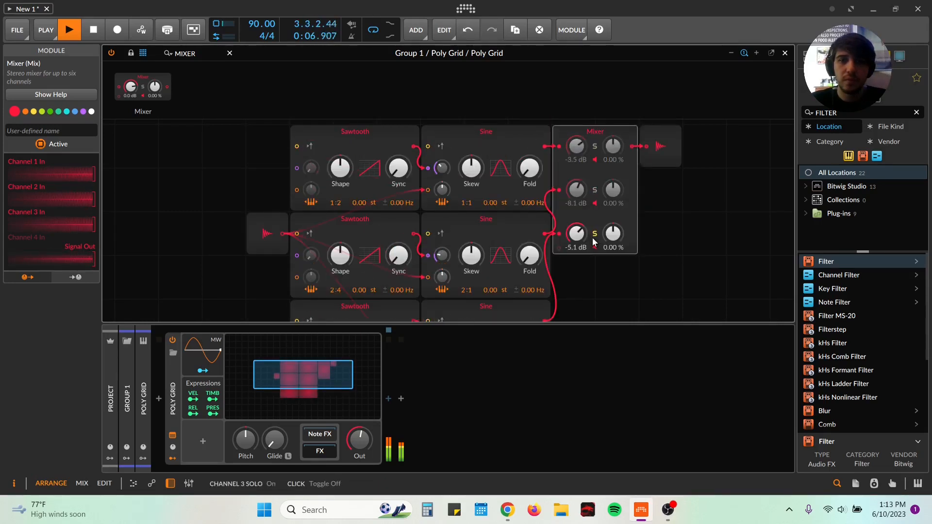
left_click(594, 235)
Step: Reset the levels of mixer channels 1, 2 and 3 to 0.0 dB
left_click_drag(579, 195, 578, 179)
double_click(579, 194)
double_click(576, 146)
double_click(582, 234)
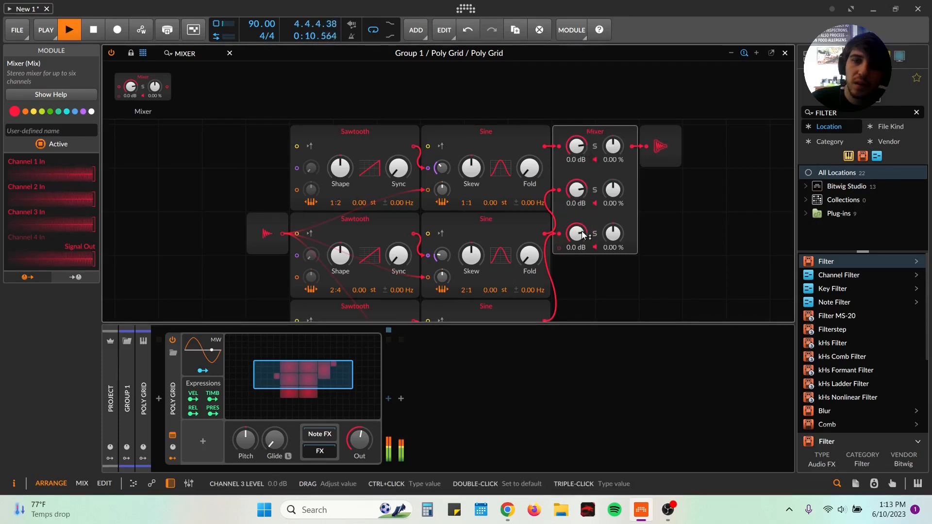
Step: Solo mixer channels 1 and 3 together
left_click(595, 147)
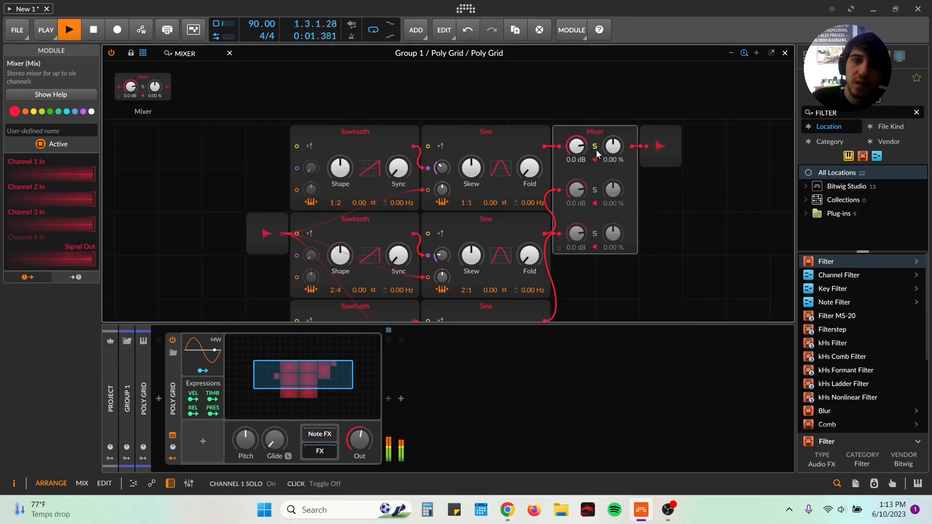
left_click(595, 236)
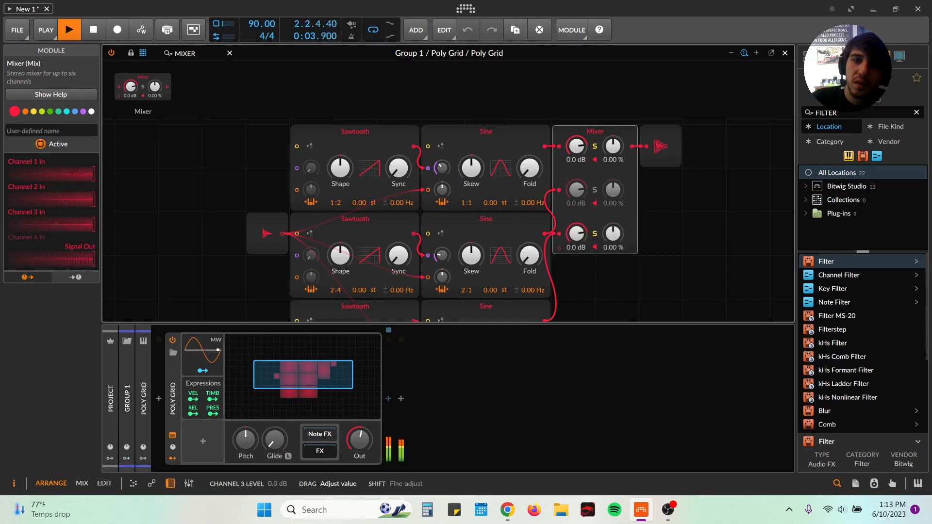
Step: Set mixer channel 3 to -4.4 dB and move the Mixer module one grid cell down, beside the stacked Sine oscillators
left_click_drag(576, 235, 576, 242)
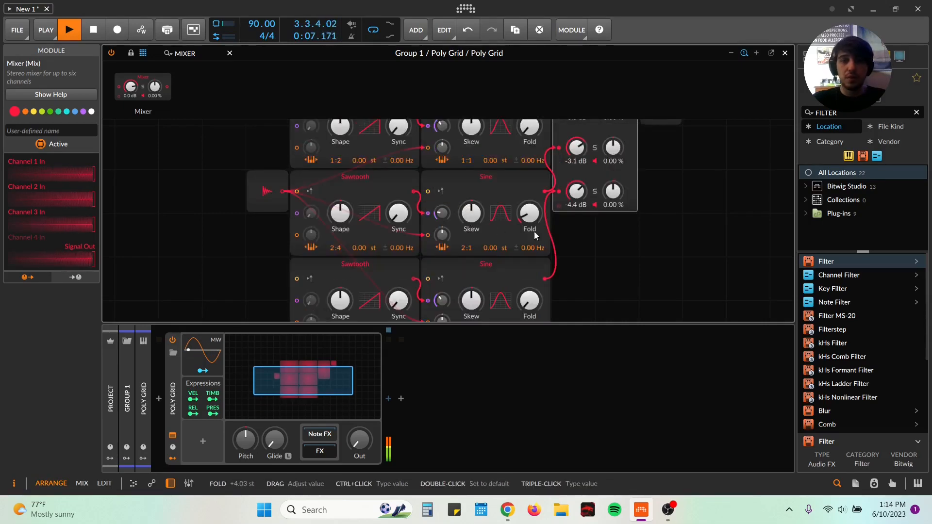
scroll(450, 221, "up", 2)
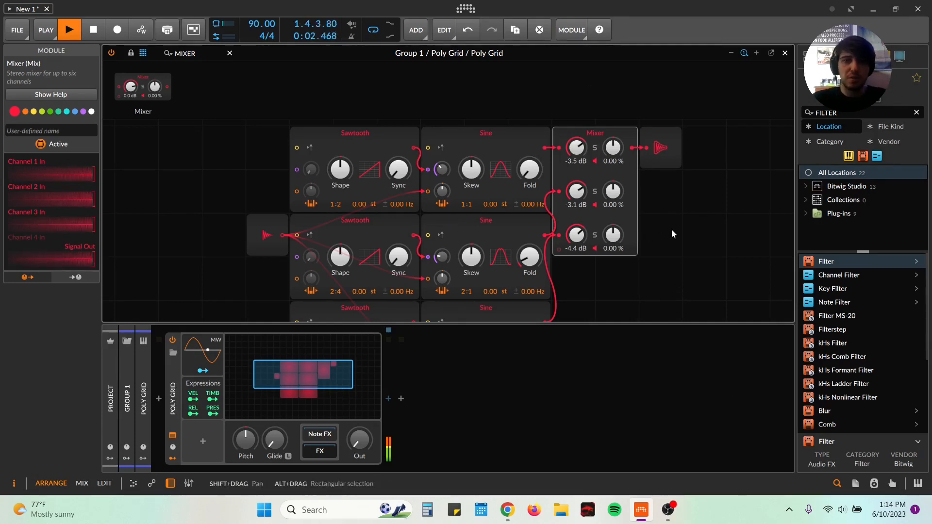
scroll(672, 229, "down", 2)
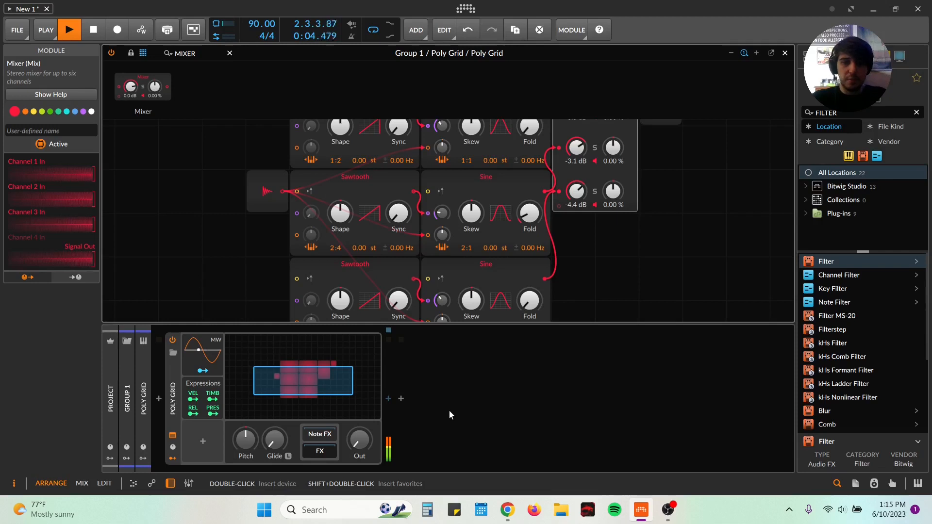
left_click(850, 114)
left_click_drag(561, 133, 560, 175)
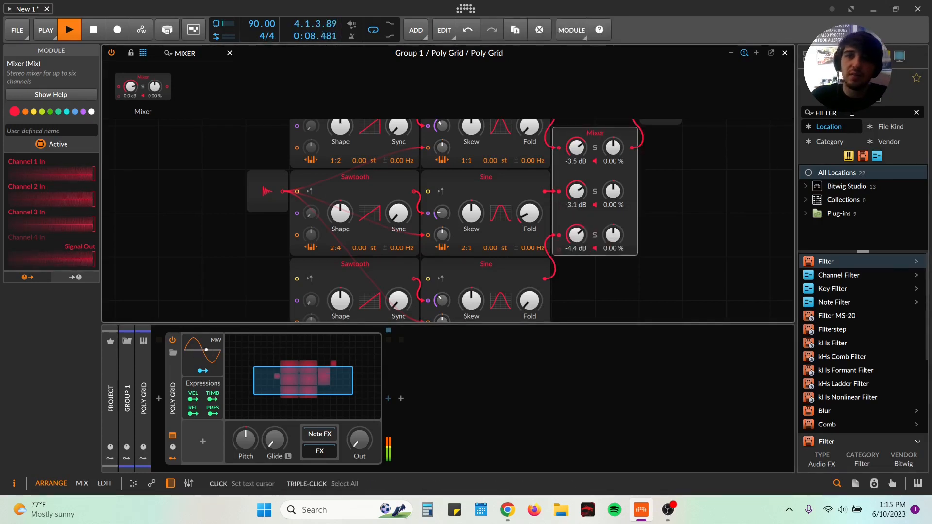
Step: Search the device browser for distortion, add the Distortion effect after the Poly Grid, and set its mix to 41.6 %
type("dist")
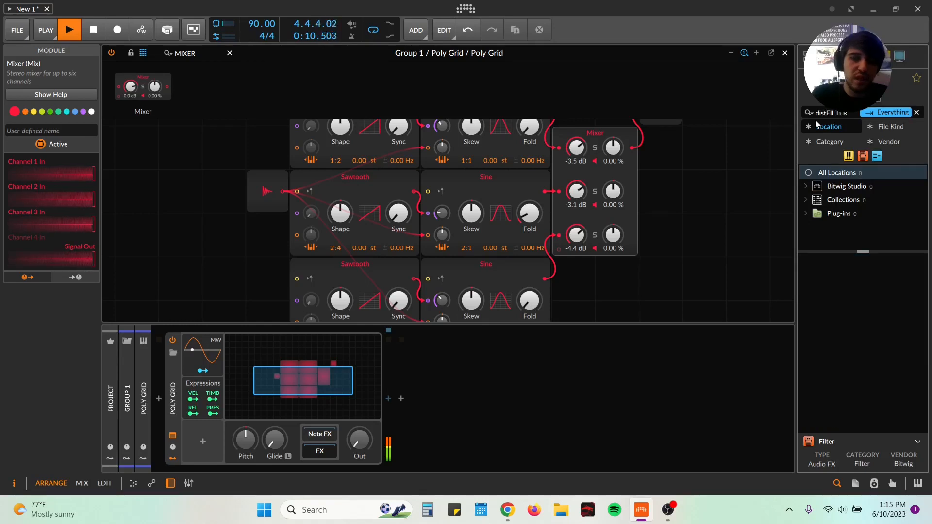
left_click(917, 113)
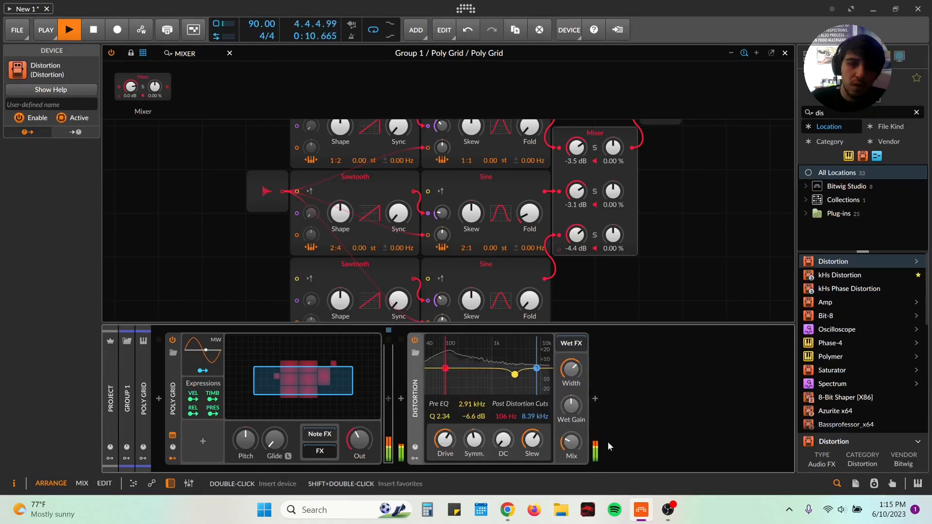
left_click_drag(572, 443, 572, 481)
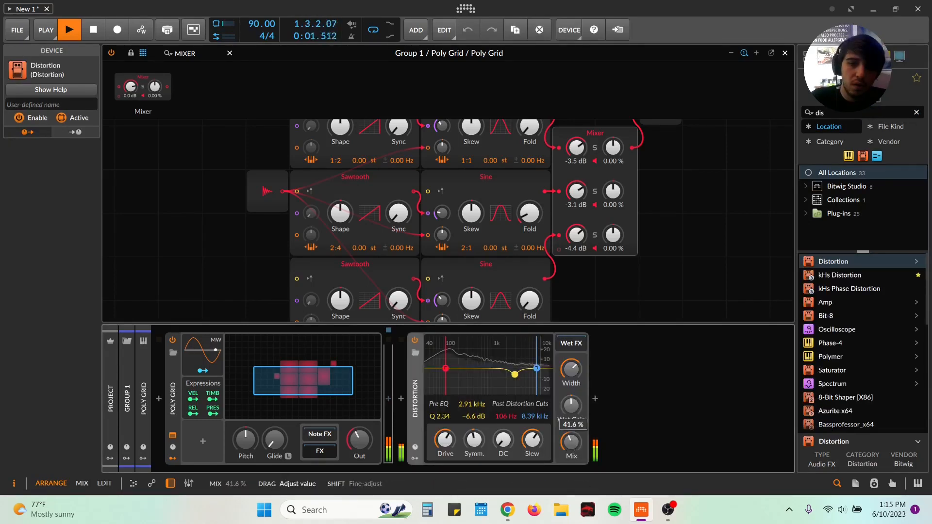
Step: Compare the sound with the Distortion effect bypassed and enabled, leaving it bypassed
left_click(415, 341)
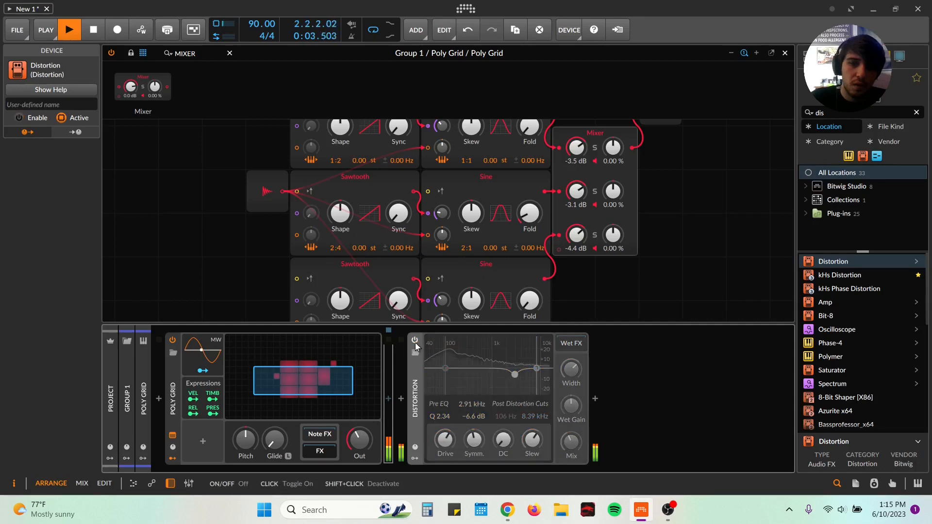
left_click(415, 341)
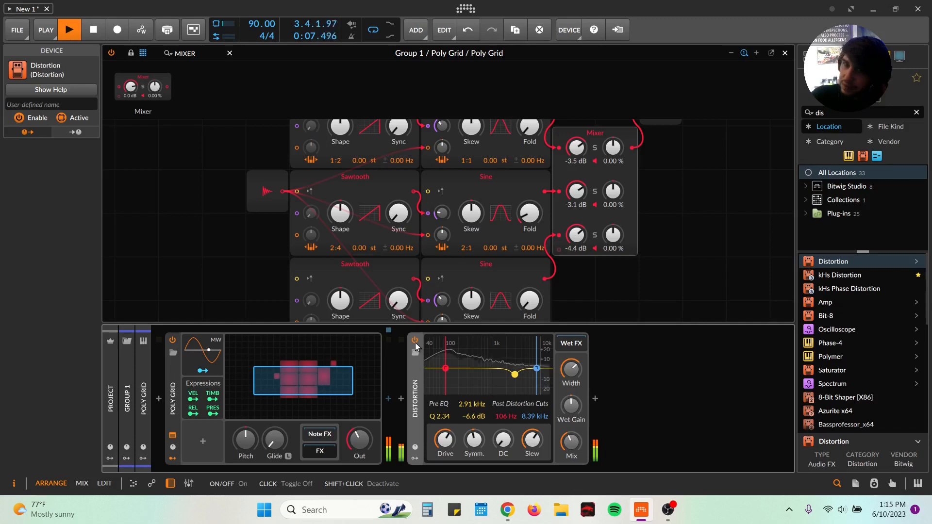
left_click(415, 341)
left_click_drag(360, 441, 360, 481)
Step: Search the device browser for reverb effects and insert Convolution at the end of the device chain after Multiband FX-2
left_click(821, 113)
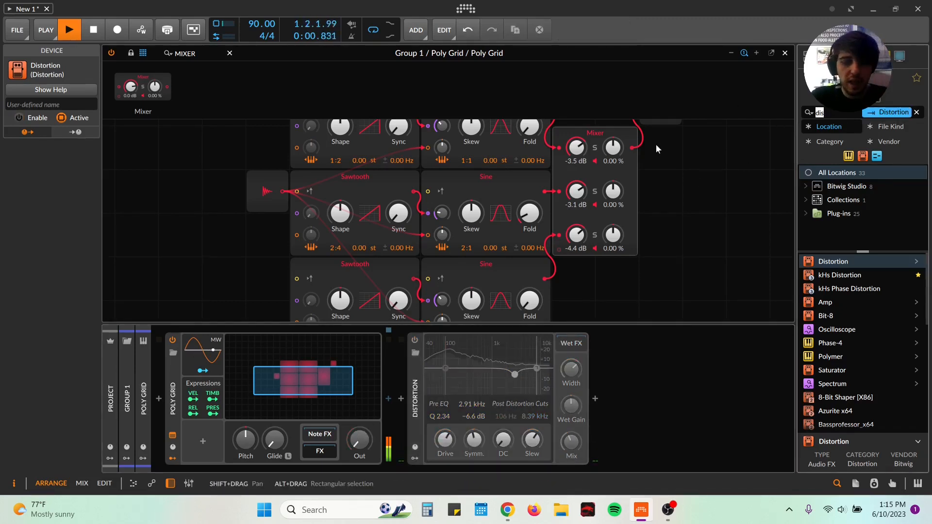
type("reverb")
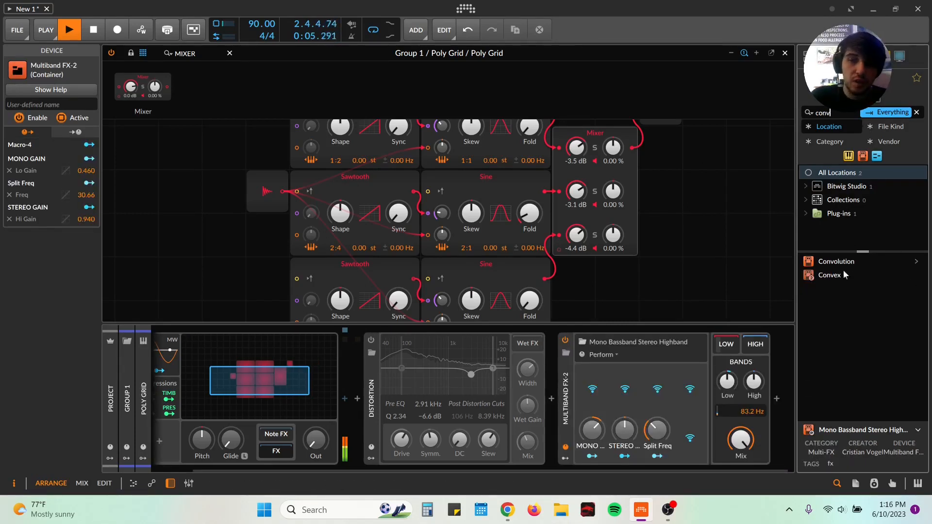
key("Down")
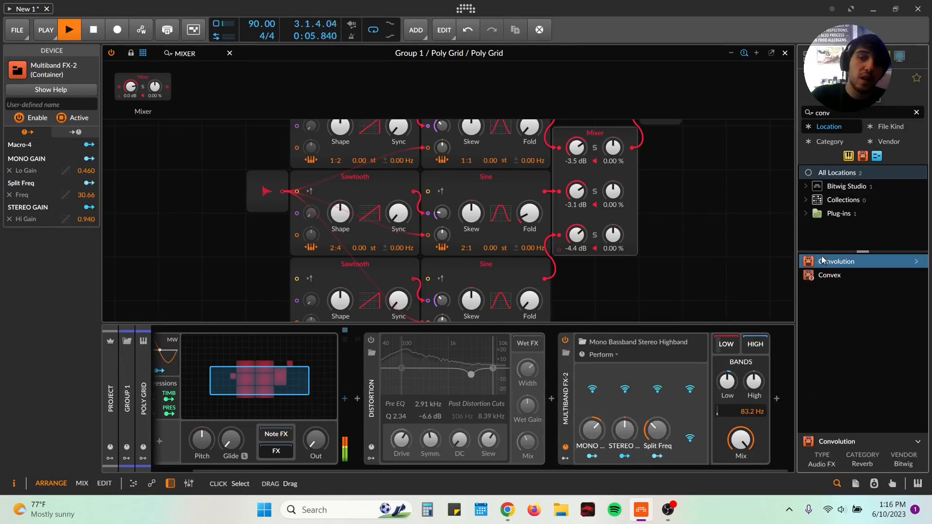
key("Return")
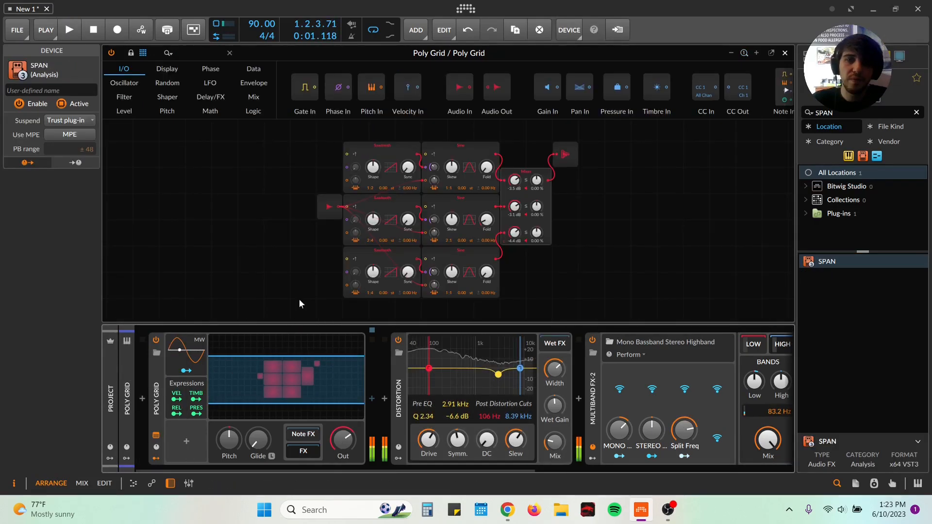
Step: Add a Button modulator to the Poly Grid, switch it on, and map it to the middle and lower Sines' phase modulation amounts and Skew
left_click(302, 293)
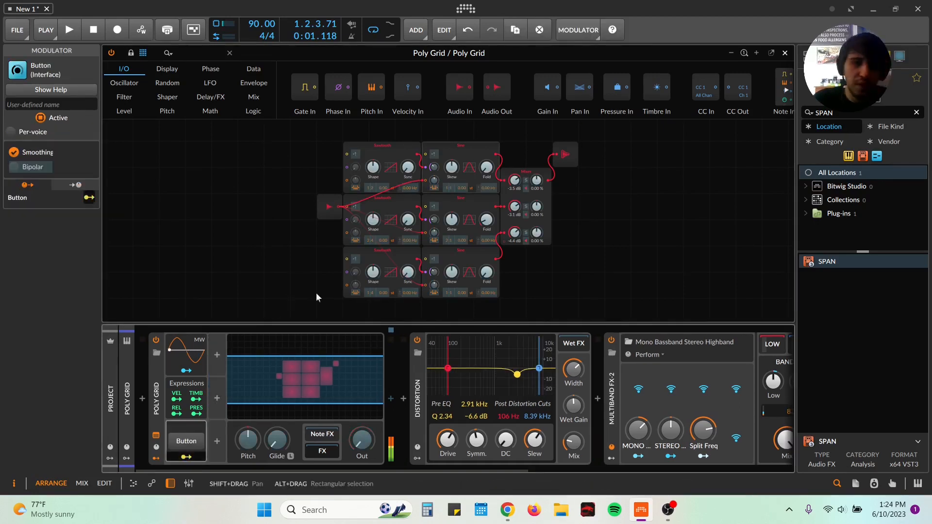
left_click(194, 443)
left_click(187, 458)
left_click_drag(437, 223, 437, 215)
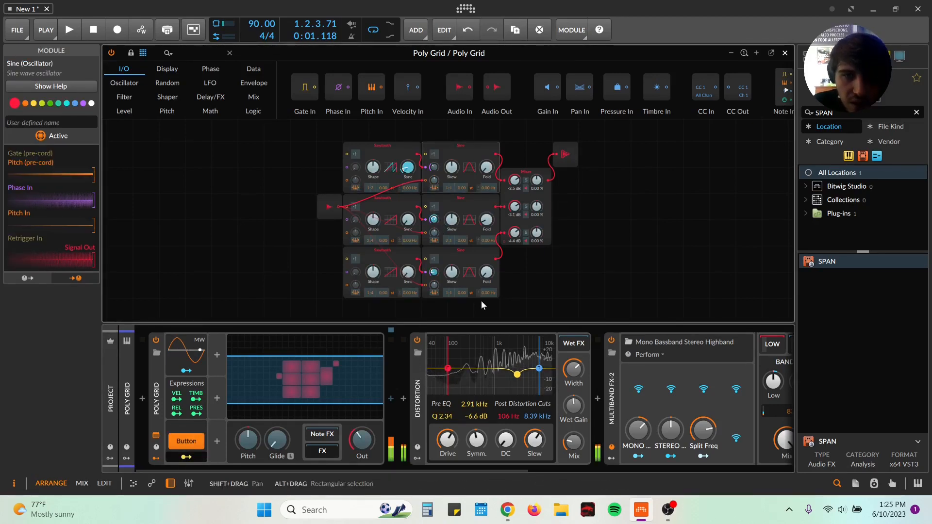
left_click_drag(452, 273, 451, 262)
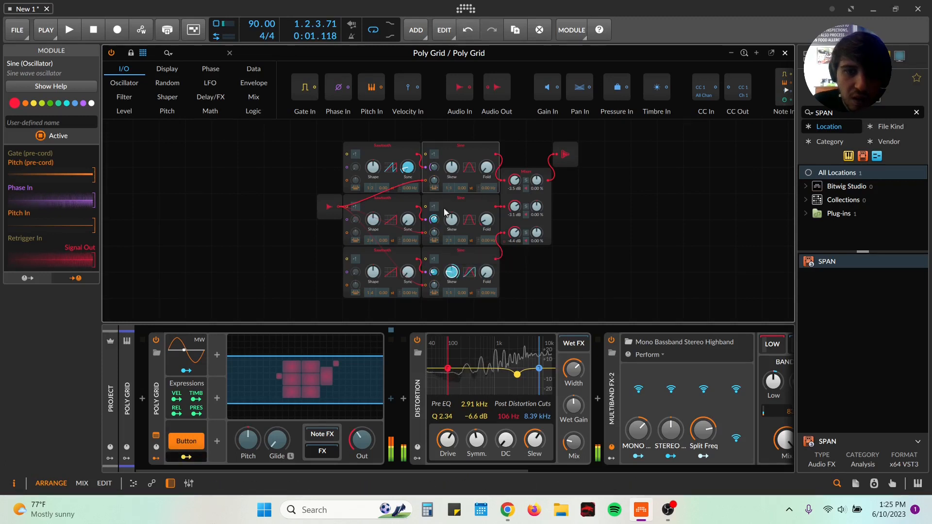
left_click_drag(452, 221, 452, 217)
Step: Map the Button to the middle Sawtooth's frequency offset, all three Sawtooth ratios, and the lower Sawtooth's Sync and Shape, then finish mapping
left_click_drag(413, 240, 413, 234)
left_click_drag(372, 188, 372, 182)
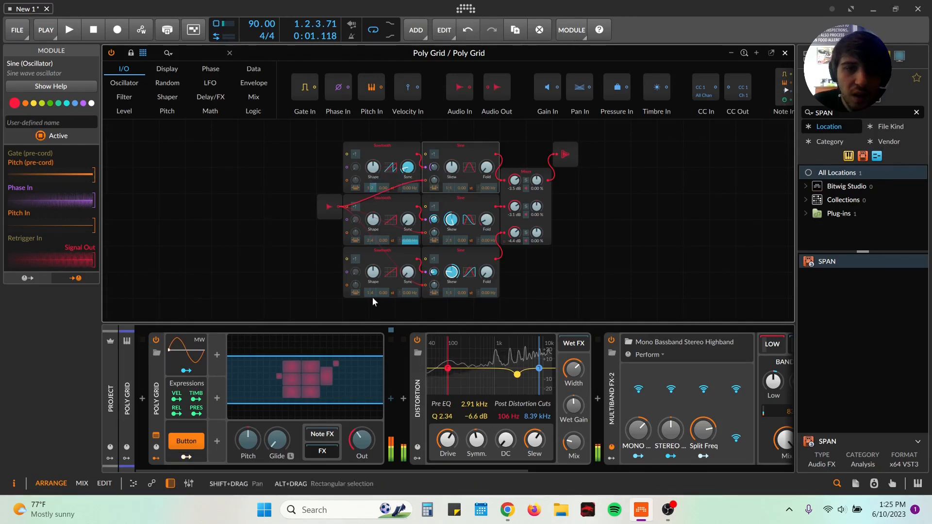
left_click_drag(372, 293, 372, 288)
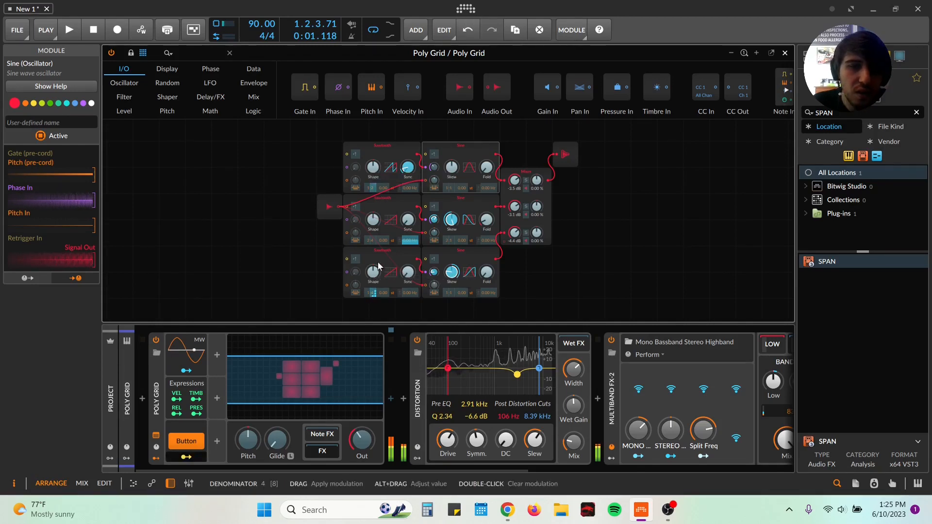
left_click_drag(369, 238, 383, 234)
left_click_drag(412, 270, 377, 262)
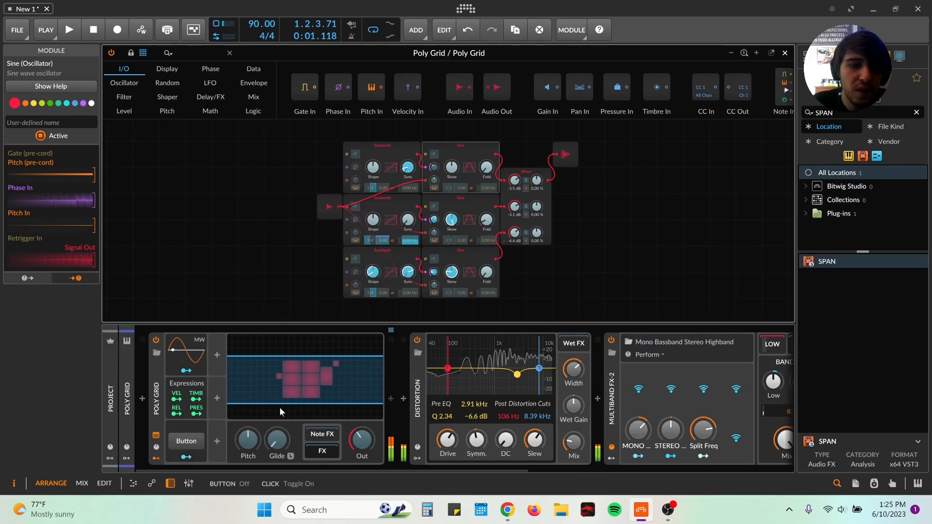
left_click(186, 457)
Step: Toggle the Button modulator on and off to compare the original and modulated sounds, leaving it off
left_click(194, 442)
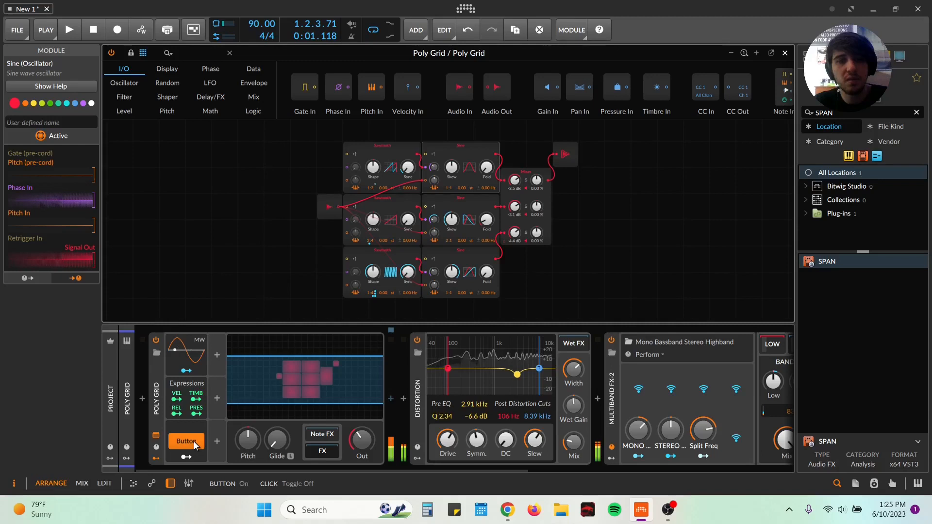
left_click(194, 441)
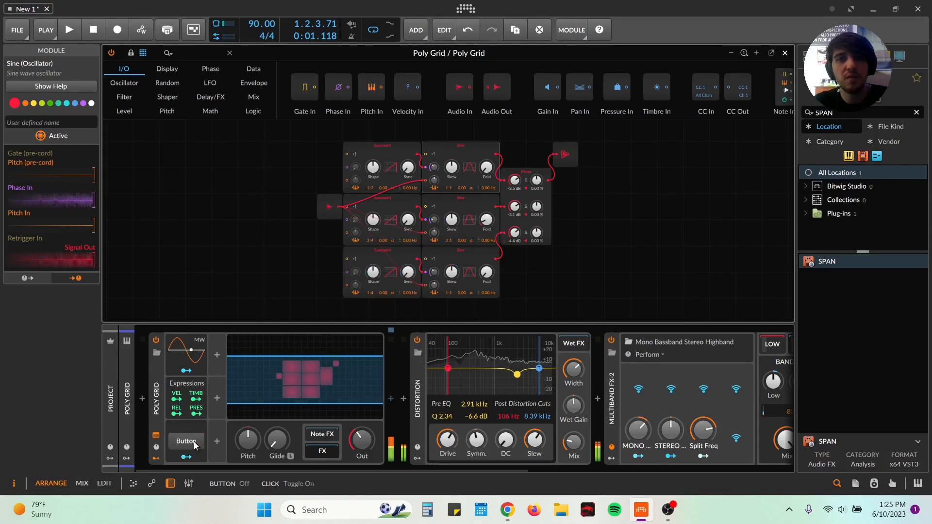
left_click(194, 441)
left_click(194, 441)
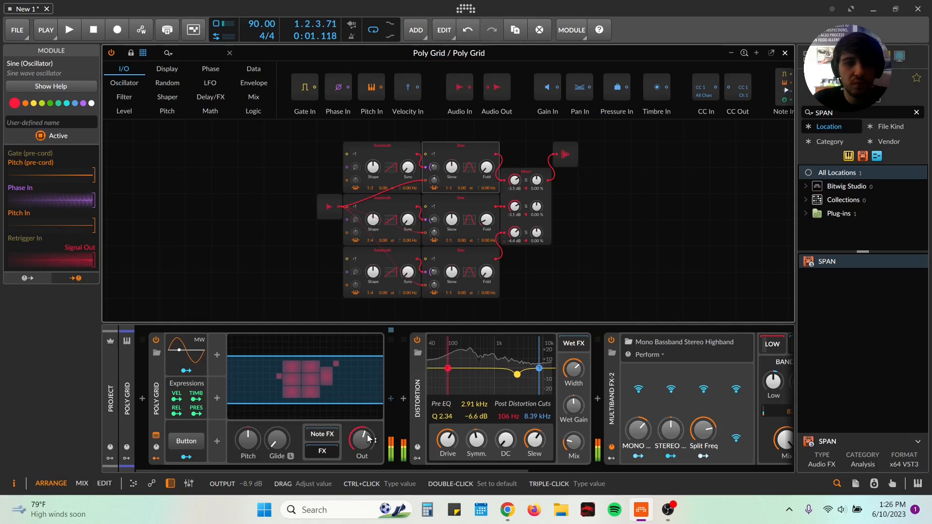
left_click(193, 449)
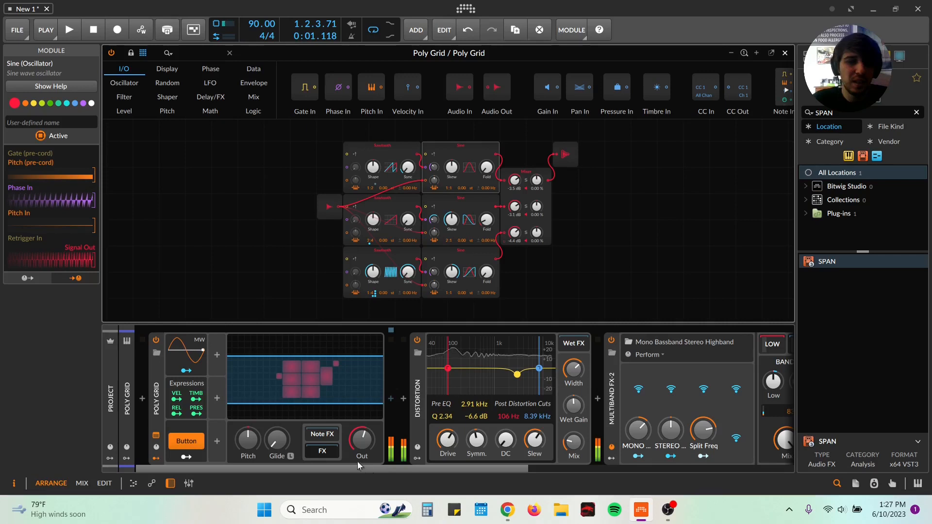
left_click(190, 443)
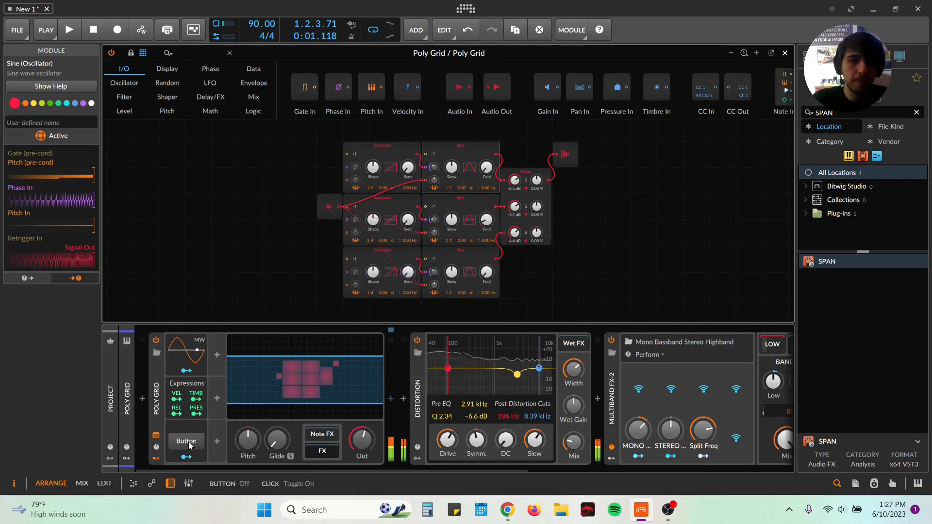